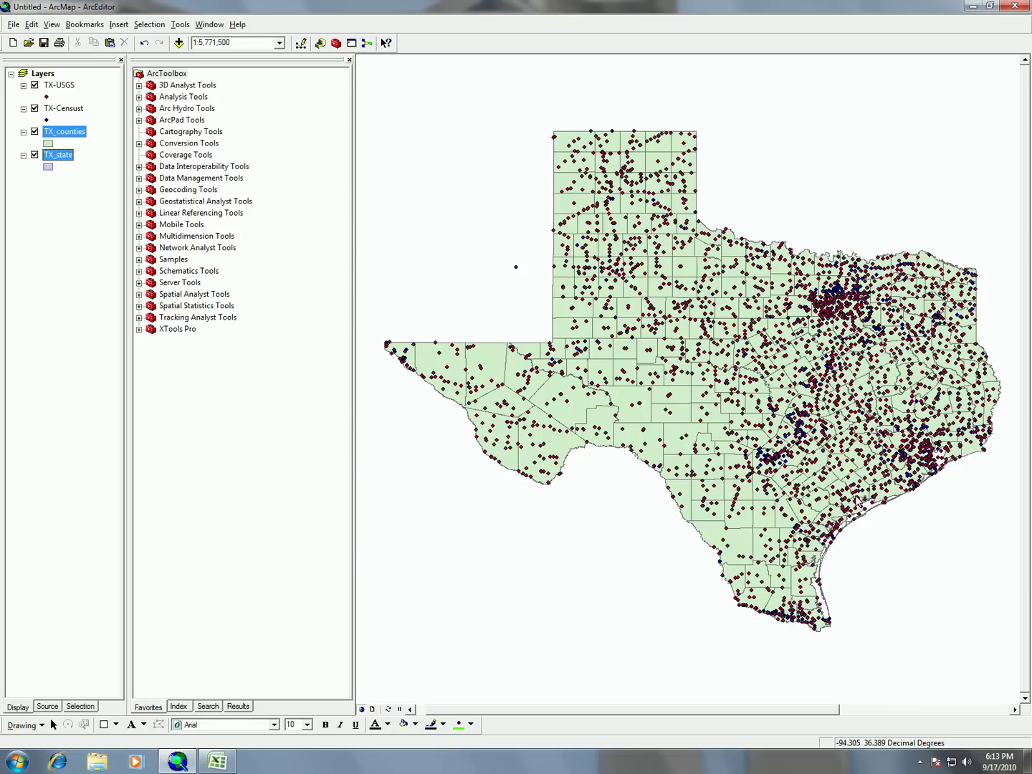
Close the ArcToolbox window and select only the TX_counties layer.
{"action": "left_click", "coordinate": [350, 59]}
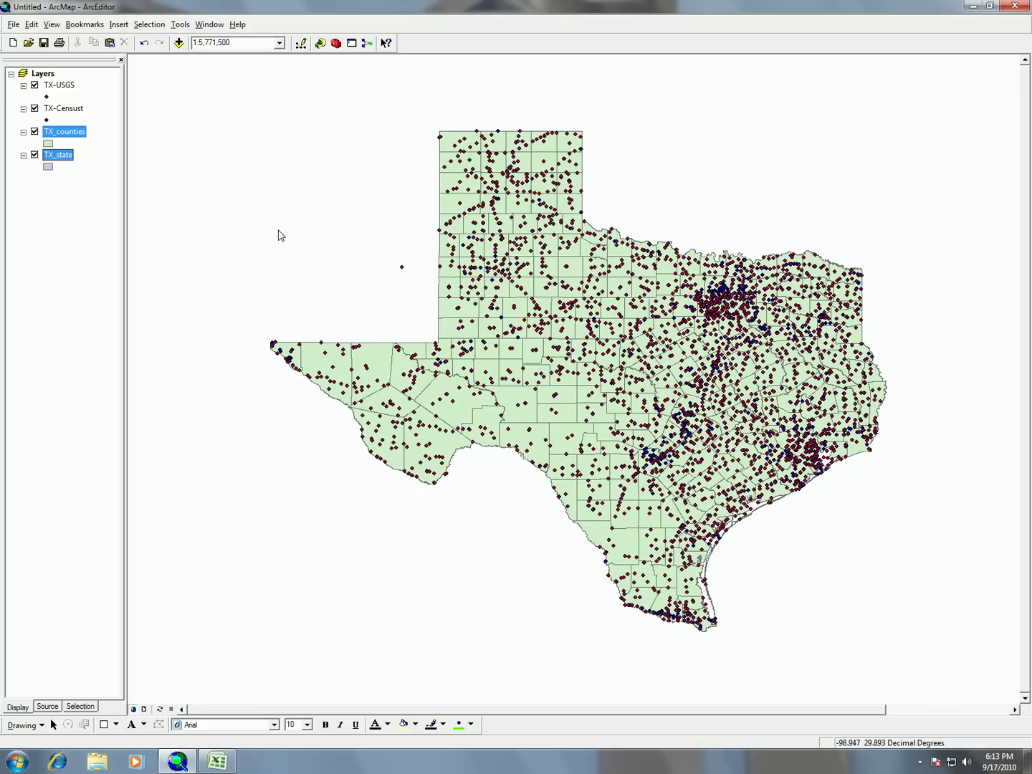
{"action": "left_click", "coordinate": [79, 134]}
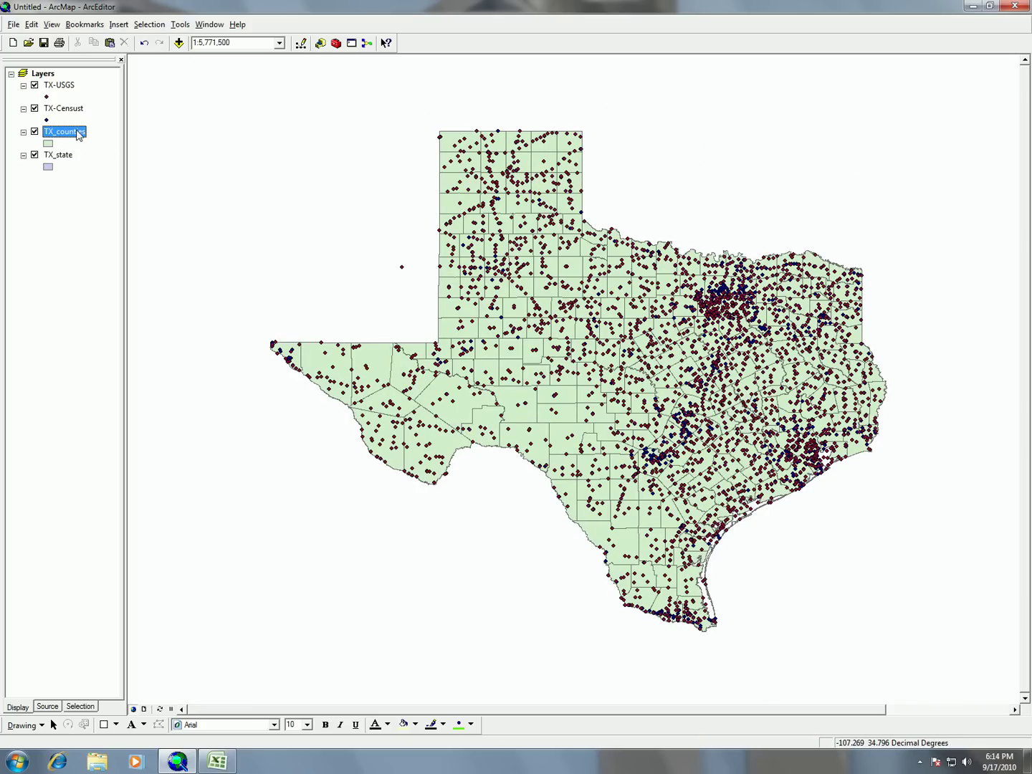
{"action": "right_click", "coordinate": [75, 132]}
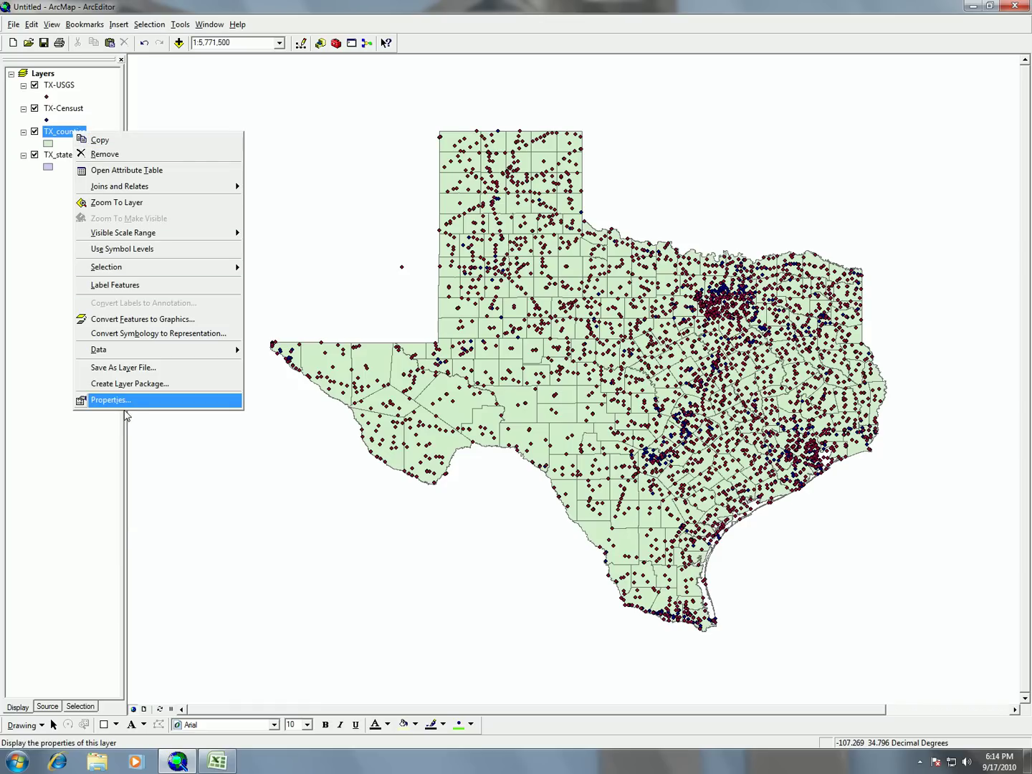
{"action": "left_click", "coordinate": [126, 400]}
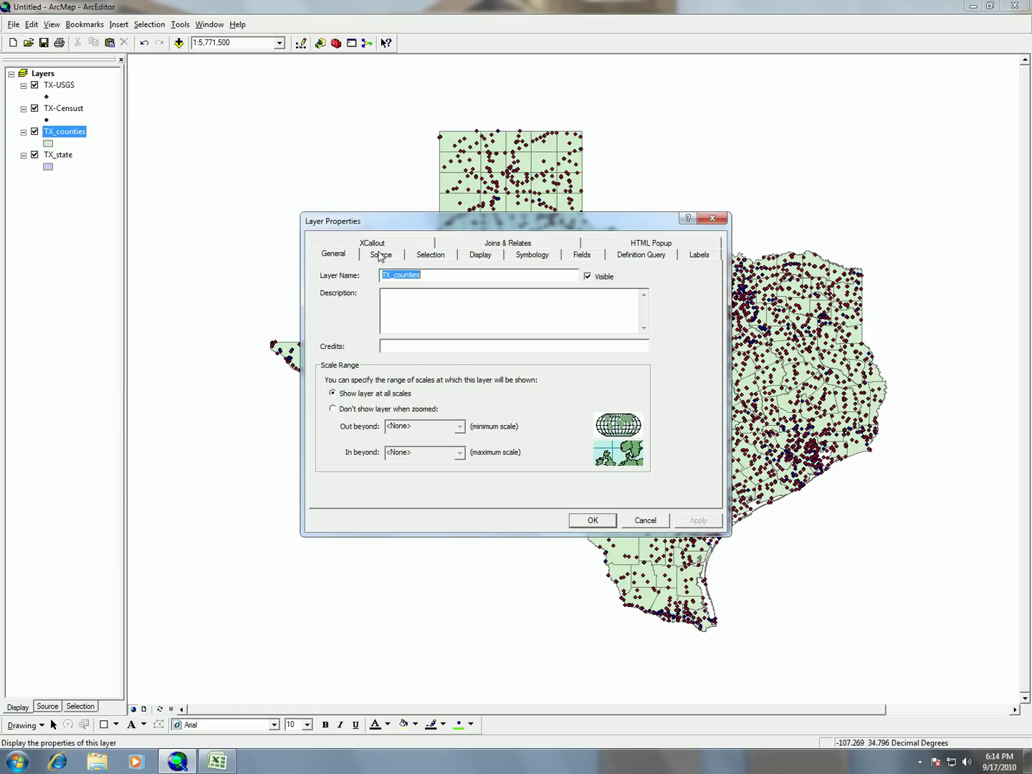
{"action": "left_click", "coordinate": [380, 256]}
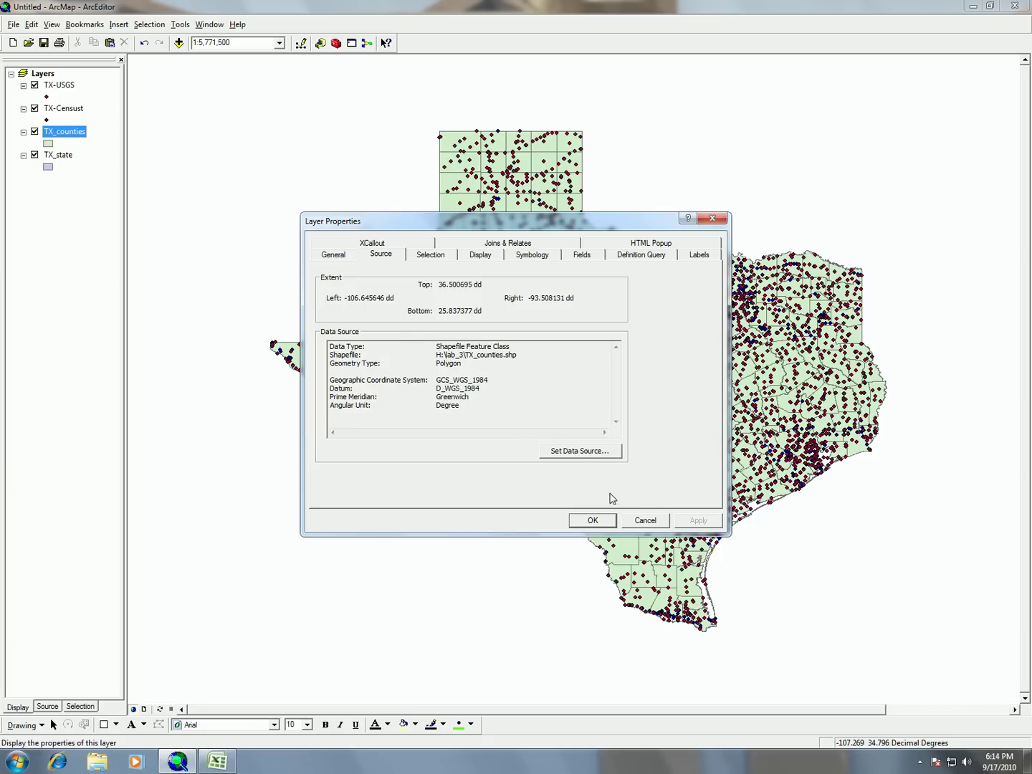
{"action": "left_click", "coordinate": [644, 521]}
{"action": "right_click", "coordinate": [75, 109]}
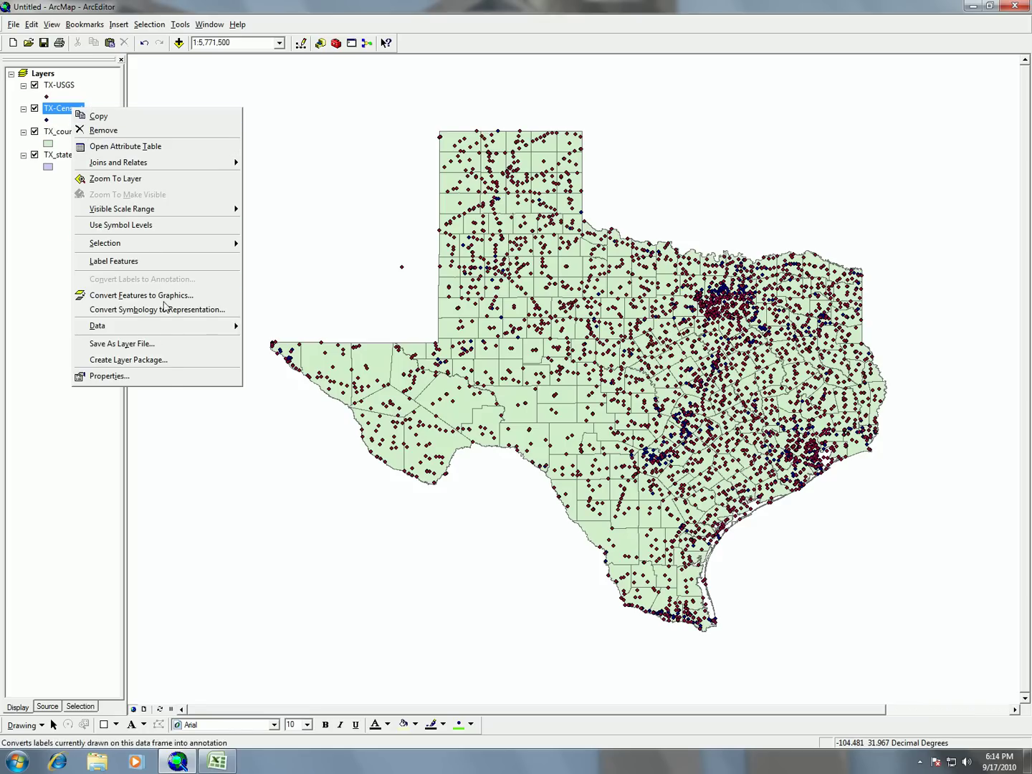
{"action": "left_click", "coordinate": [165, 376]}
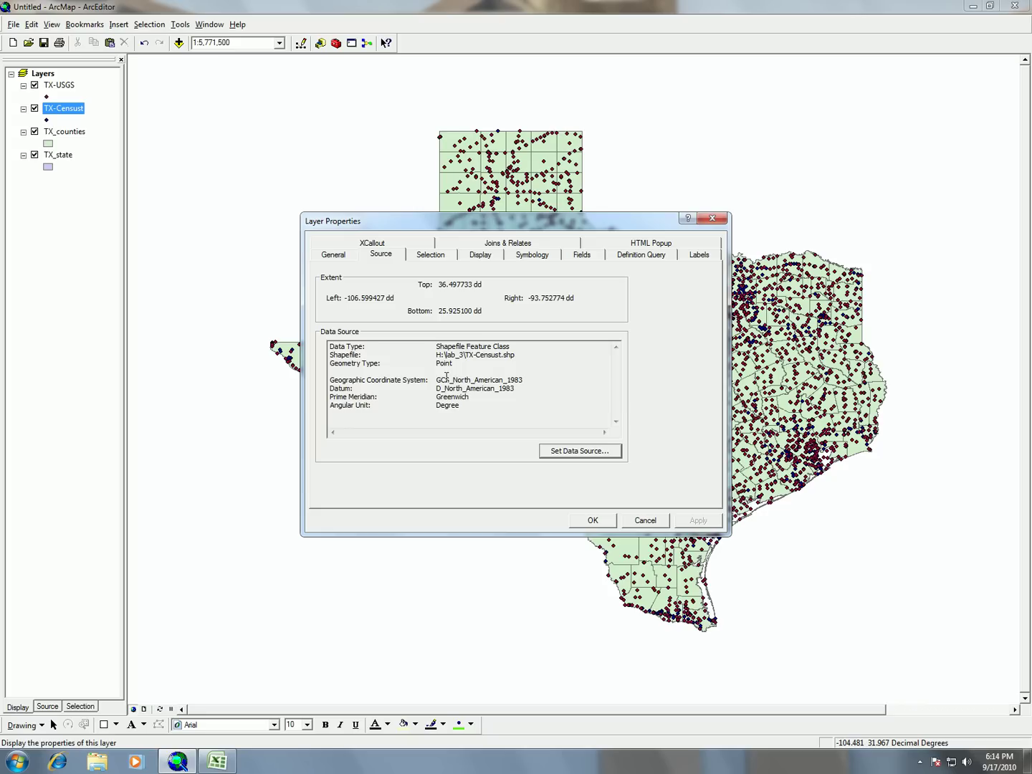
{"action": "left_click", "coordinate": [645, 521]}
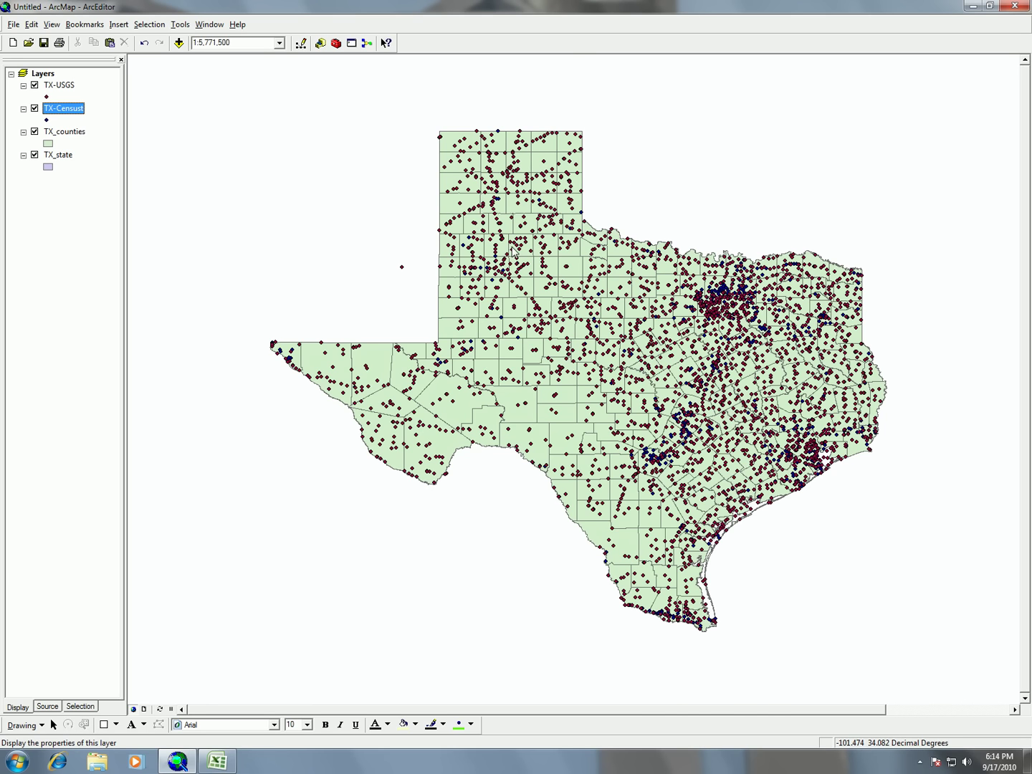
{"action": "scroll", "coordinate": [512, 249], "scroll_direction": "down", "scroll_amount": 1}
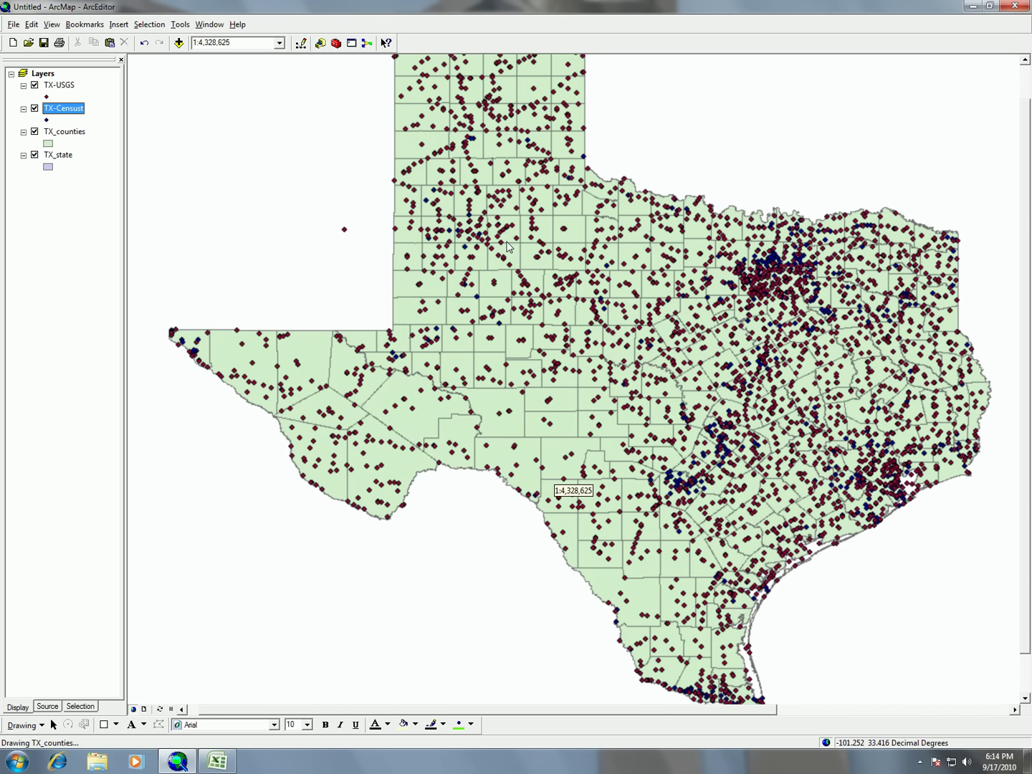
{"action": "scroll", "coordinate": [507, 248], "scroll_direction": "down", "scroll_amount": 1}
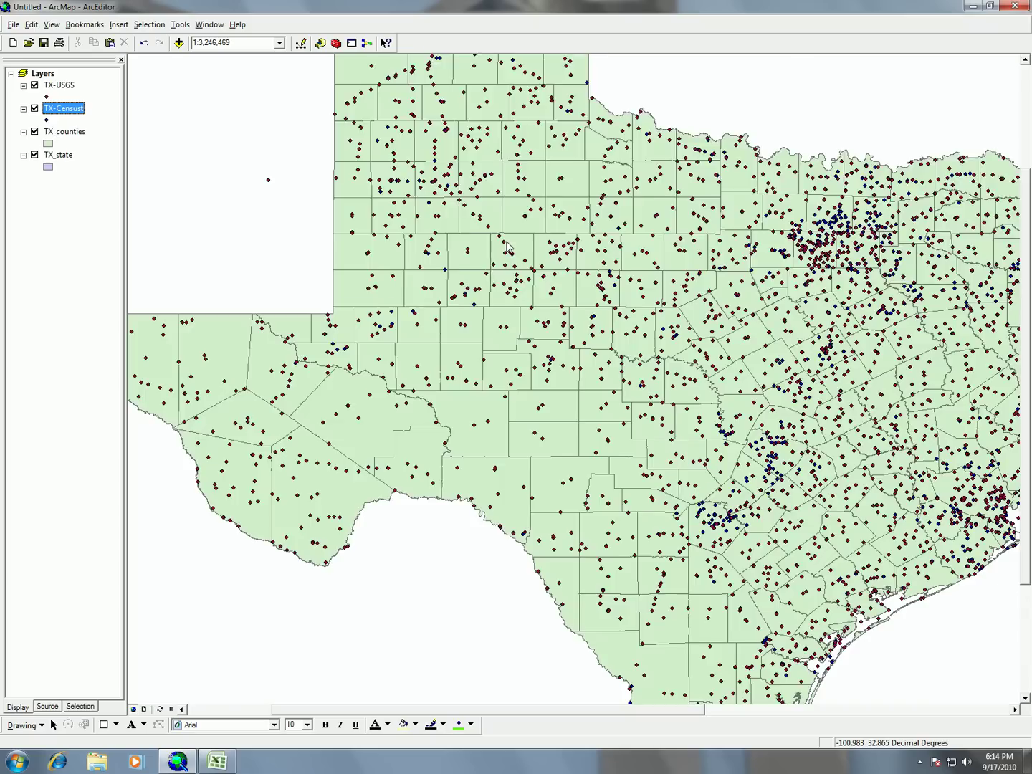
{"action": "scroll", "coordinate": [507, 248], "scroll_direction": "up", "scroll_amount": 2}
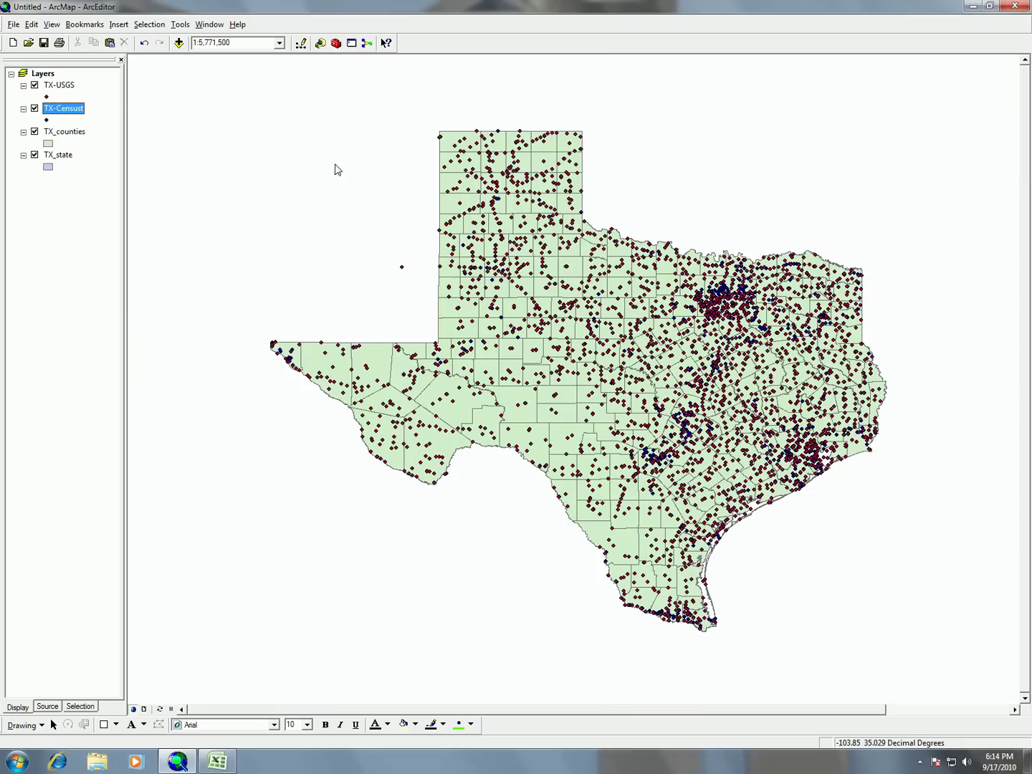
{"action": "right_click", "coordinate": [40, 74]}
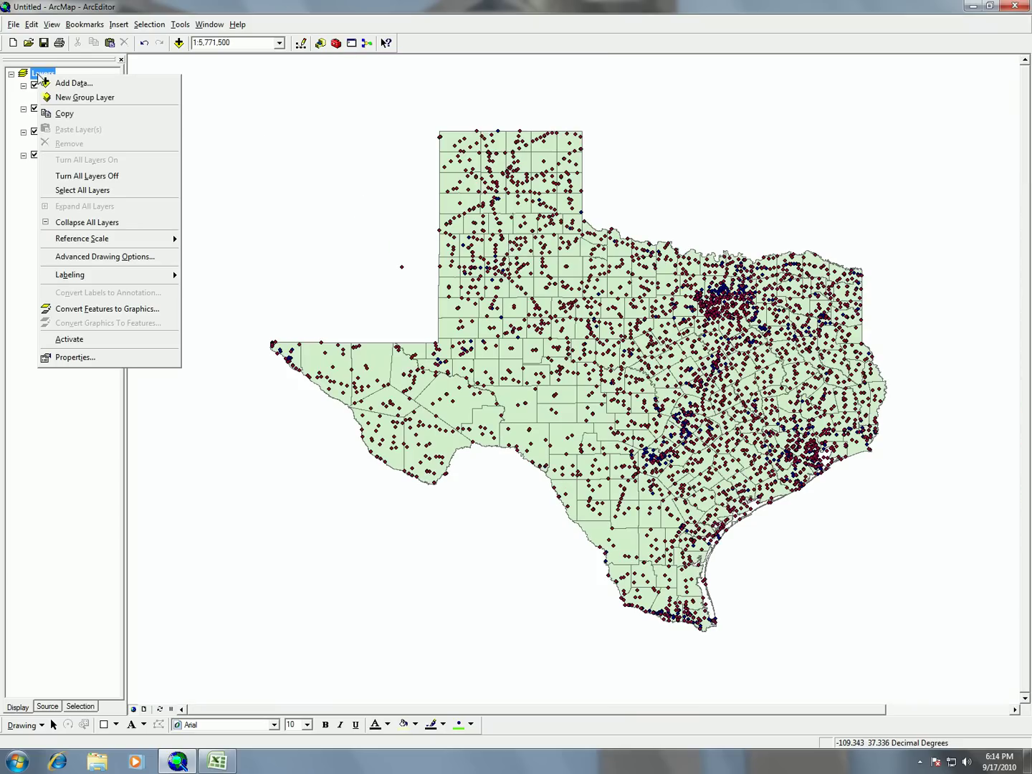
{"action": "left_click", "coordinate": [147, 358]}
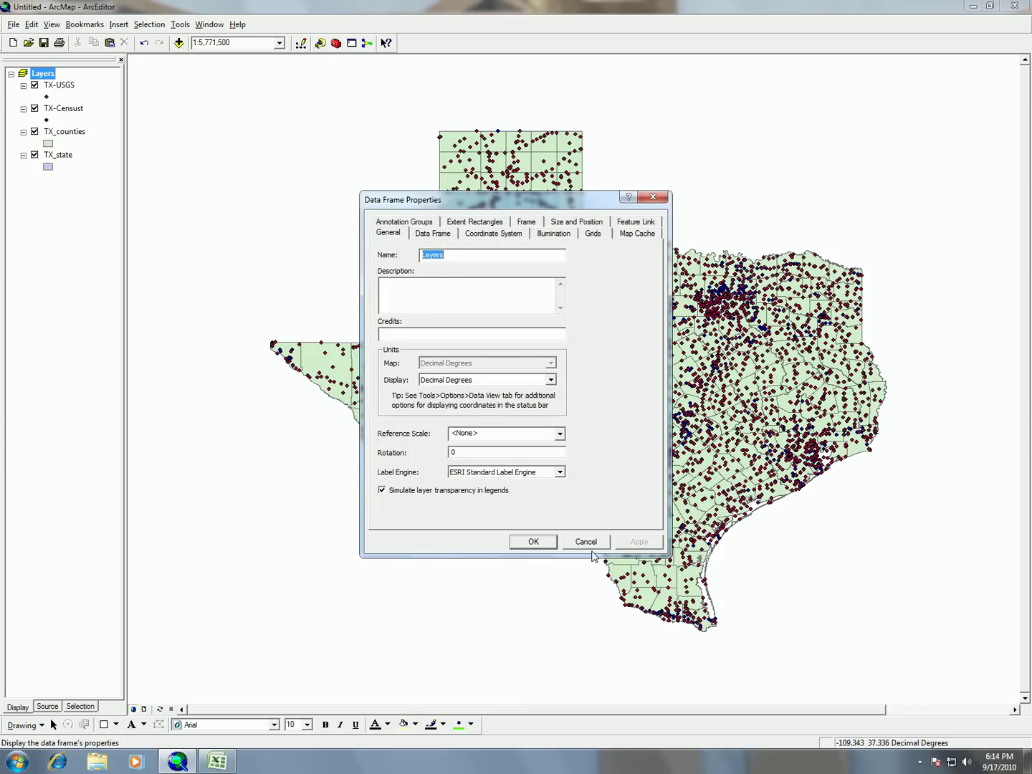
{"action": "left_click", "coordinate": [586, 542]}
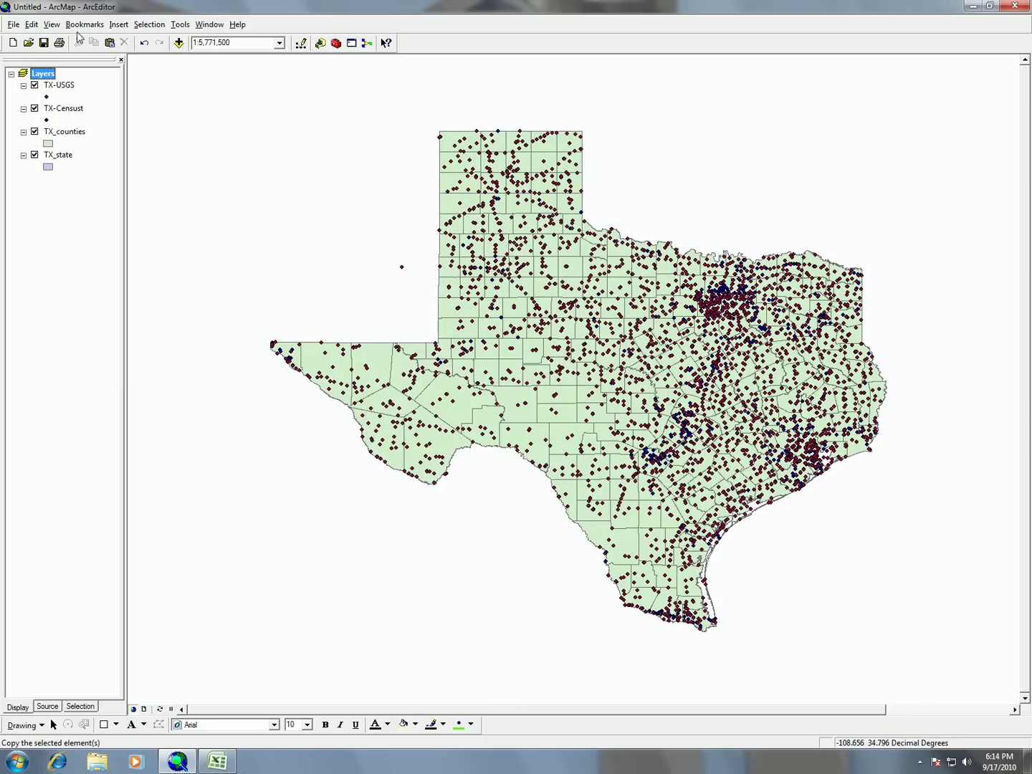
Open the Layers data frame's Properties on the Coordinate System tab, showing GCS_North_American_1983.
{"action": "left_click", "coordinate": [34, 24]}
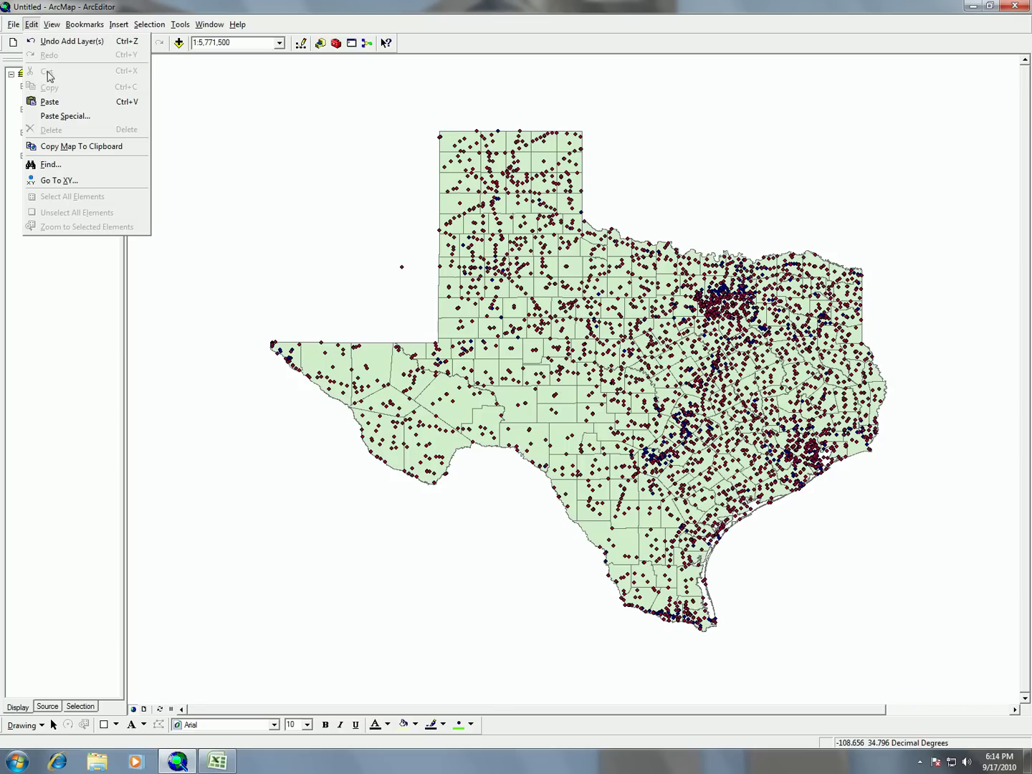
{"action": "mouse_move", "coordinate": [54, 26]}
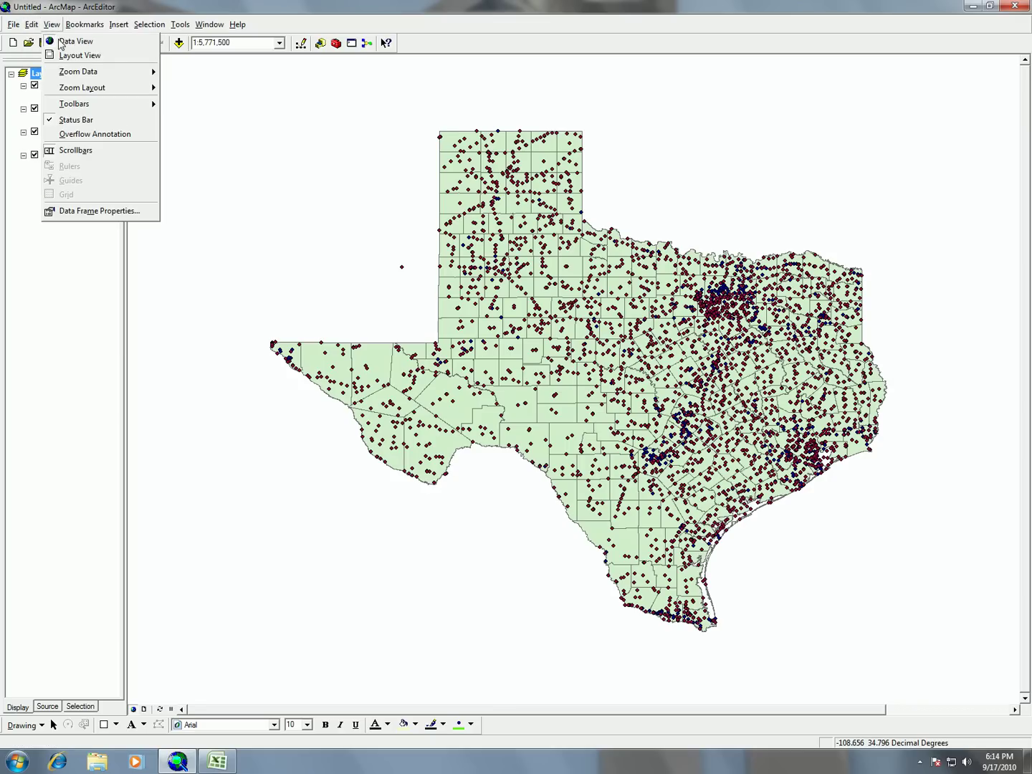
{"action": "left_click", "coordinate": [93, 213]}
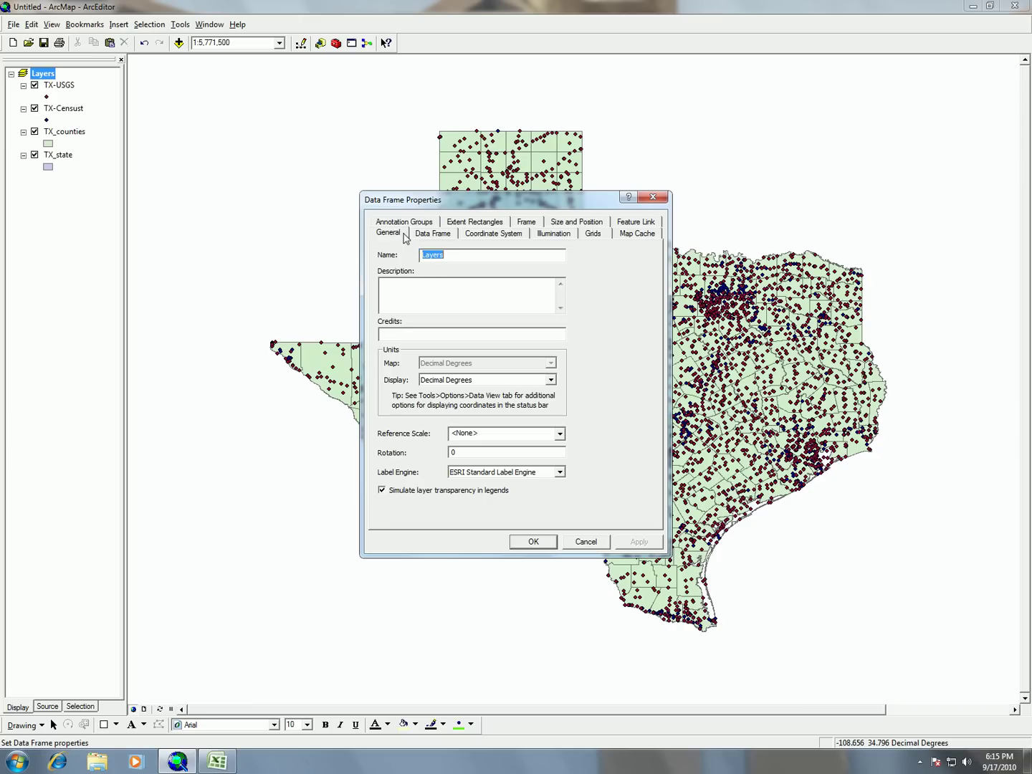
{"action": "left_click", "coordinate": [495, 235]}
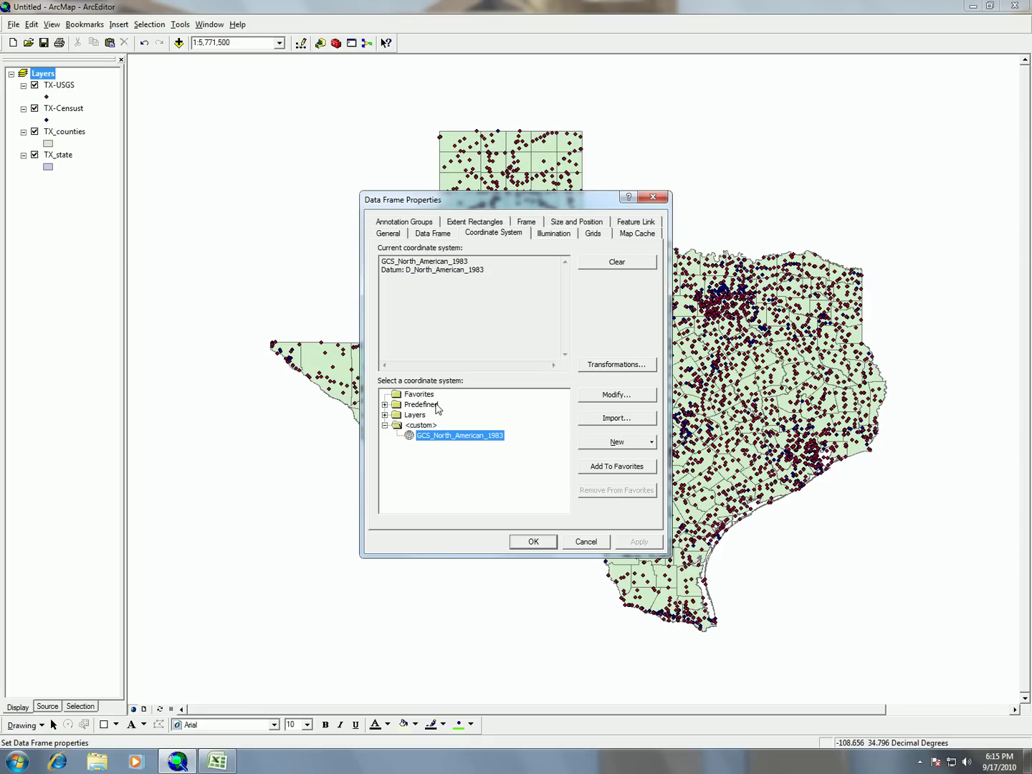
Choose Predefined > Projected > State Systems > NAD 1983 Texas Statewide Mapping System.
{"action": "left_click", "coordinate": [384, 405]}
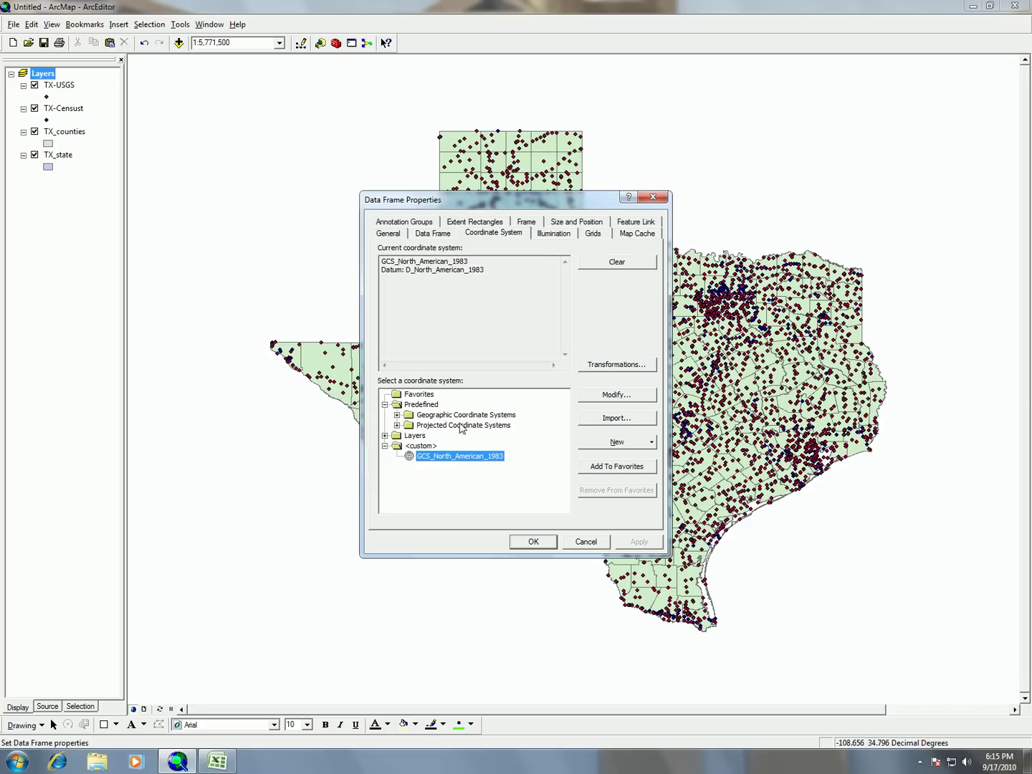
{"action": "left_click", "coordinate": [396, 426]}
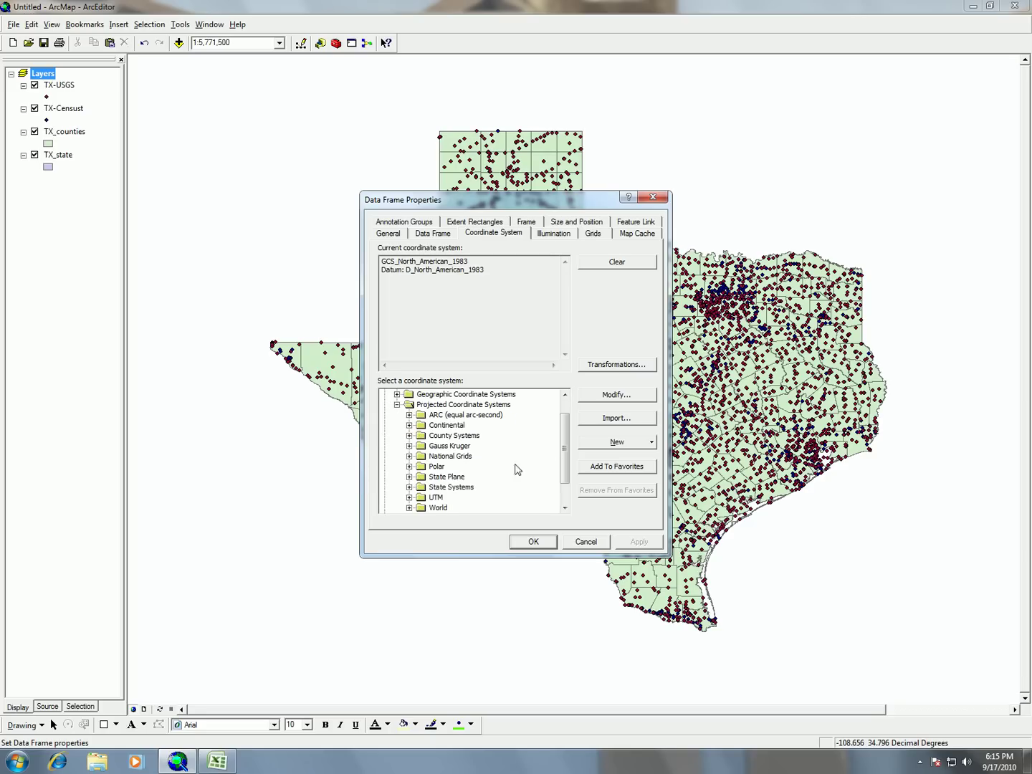
{"action": "left_click", "coordinate": [411, 488]}
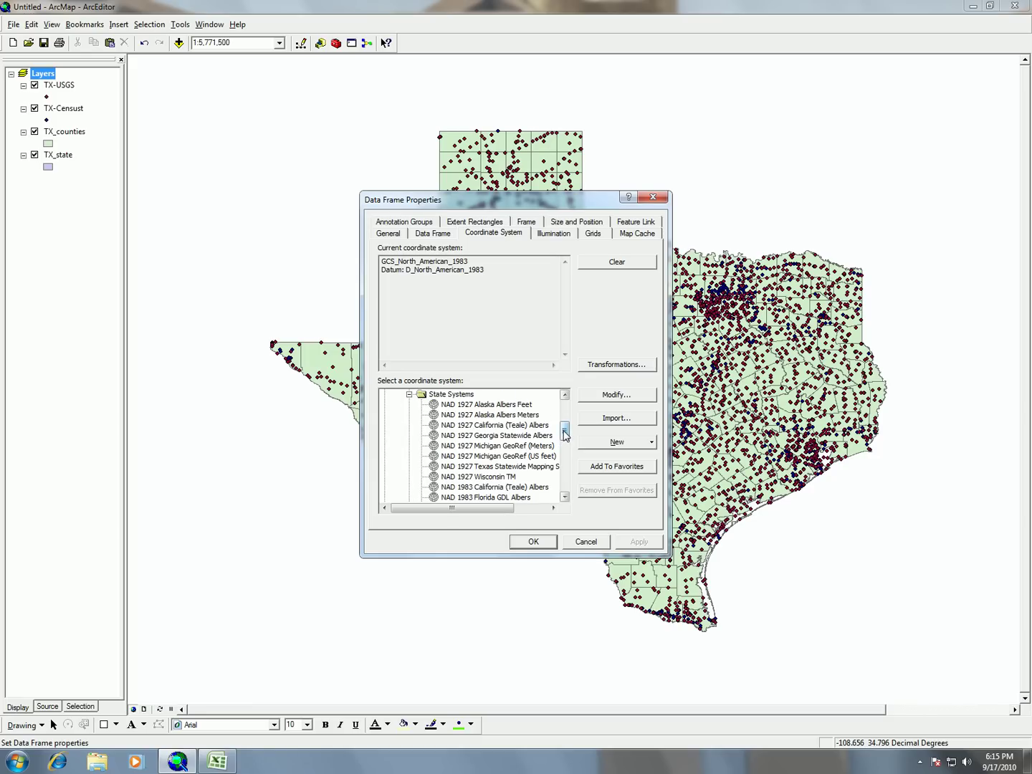
{"action": "left_click_drag", "start_coordinate": [564, 434], "coordinate": [564, 477]}
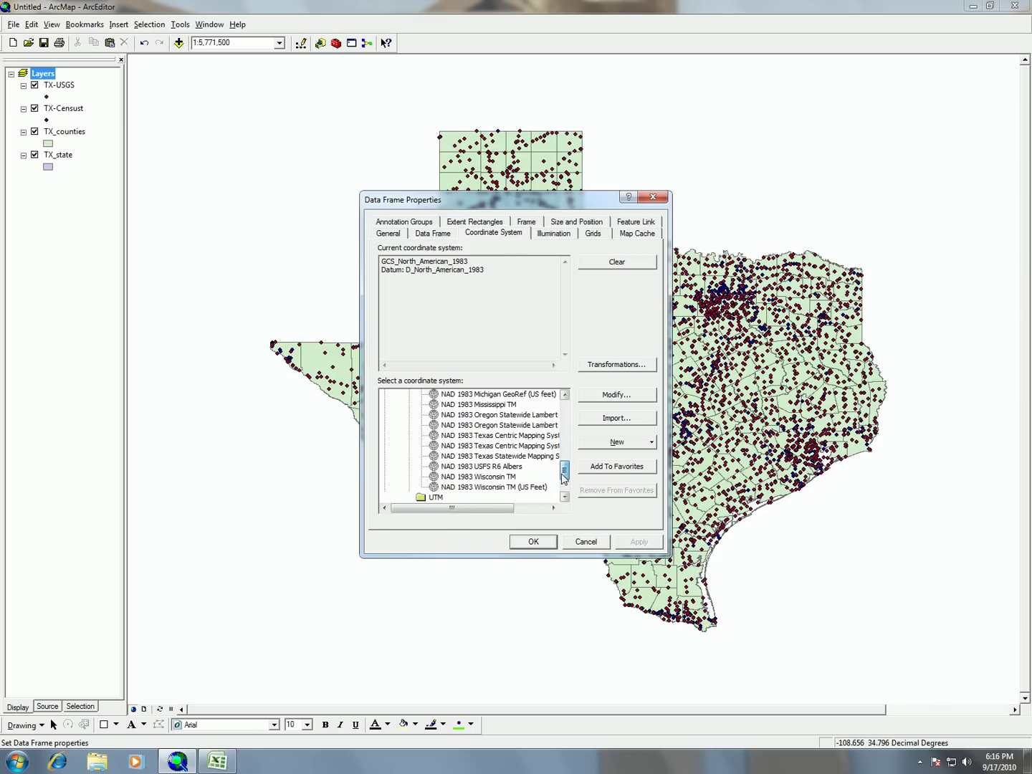
{"action": "left_click", "coordinate": [533, 460]}
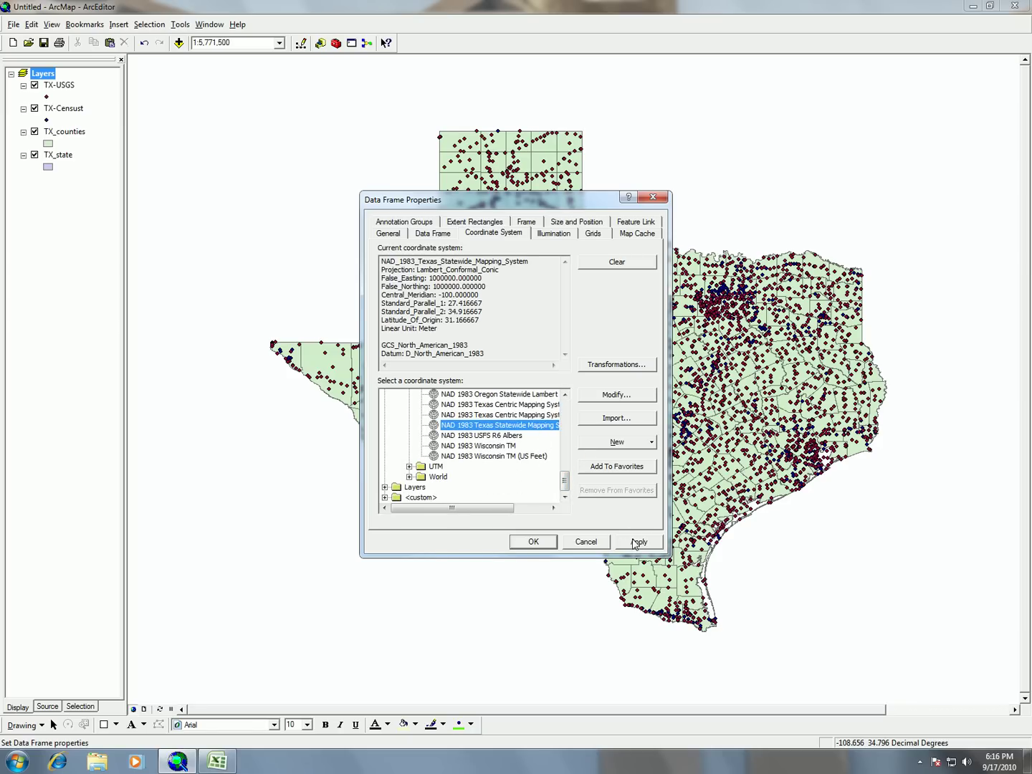
{"action": "left_click_drag", "start_coordinate": [552, 202], "coordinate": [219, 336]}
Apply the Texas Statewide Mapping System and accept the geographic coordinate system warning.
{"action": "left_click", "coordinate": [306, 674]}
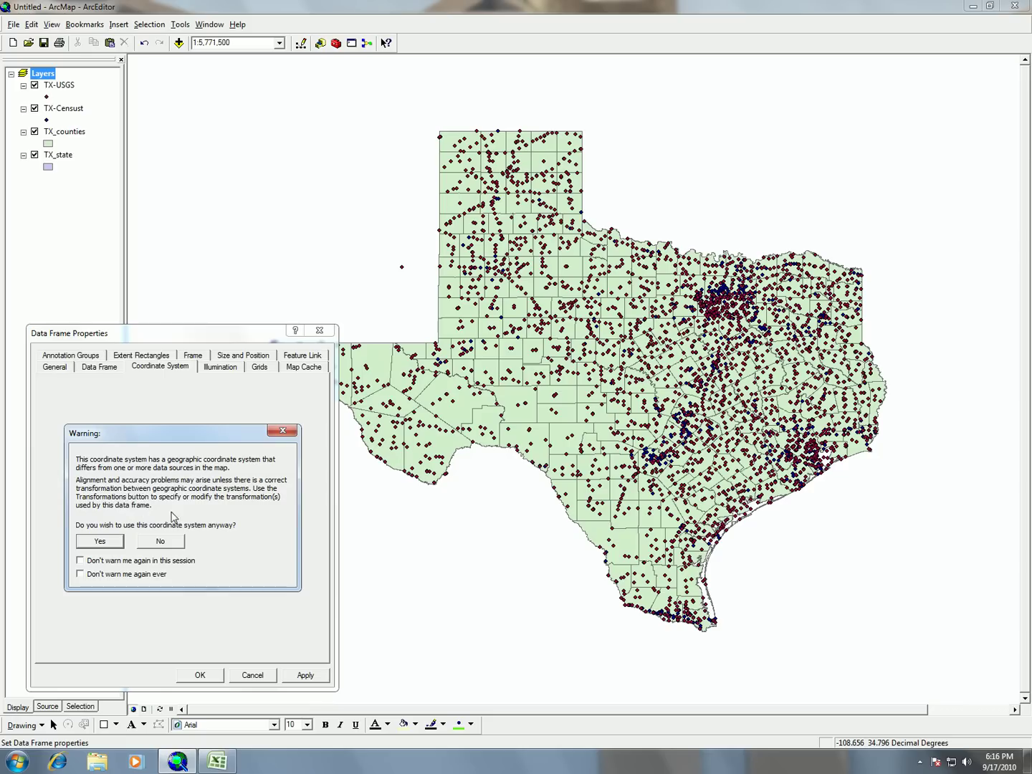
{"action": "left_click", "coordinate": [113, 547]}
{"action": "left_click", "coordinate": [114, 547]}
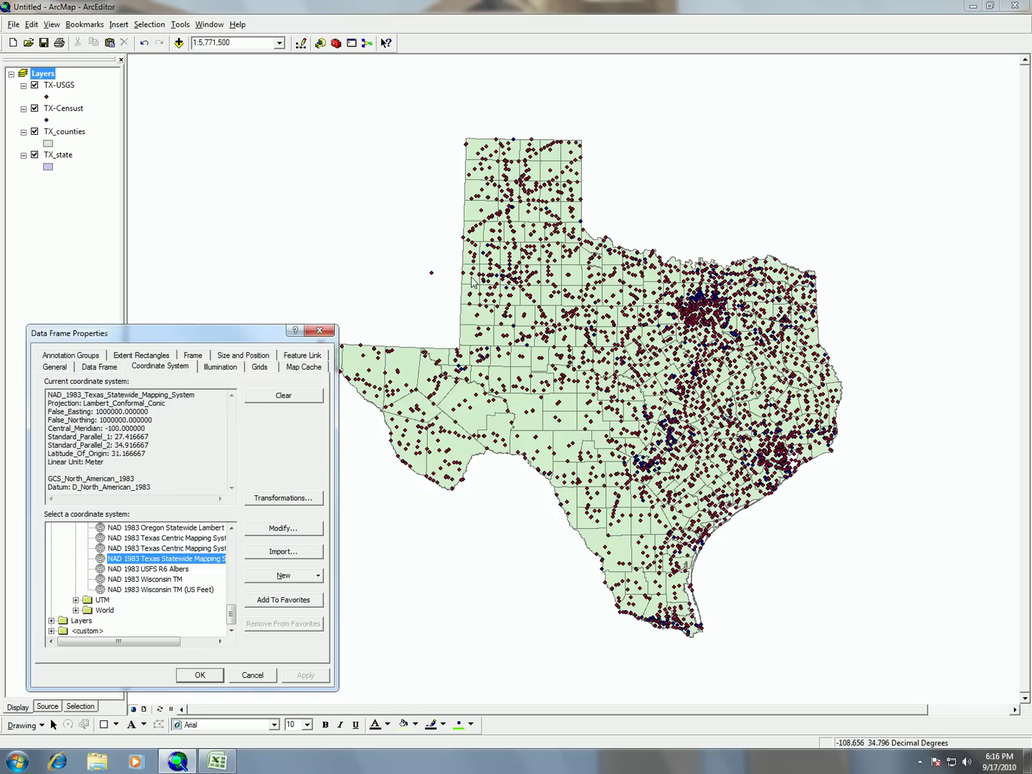
Review the coordinate systems of TX-USGS, TX-Census, TX_counties and TX_state under Layers.
{"action": "left_click_drag", "start_coordinate": [266, 340], "coordinate": [302, 154]}
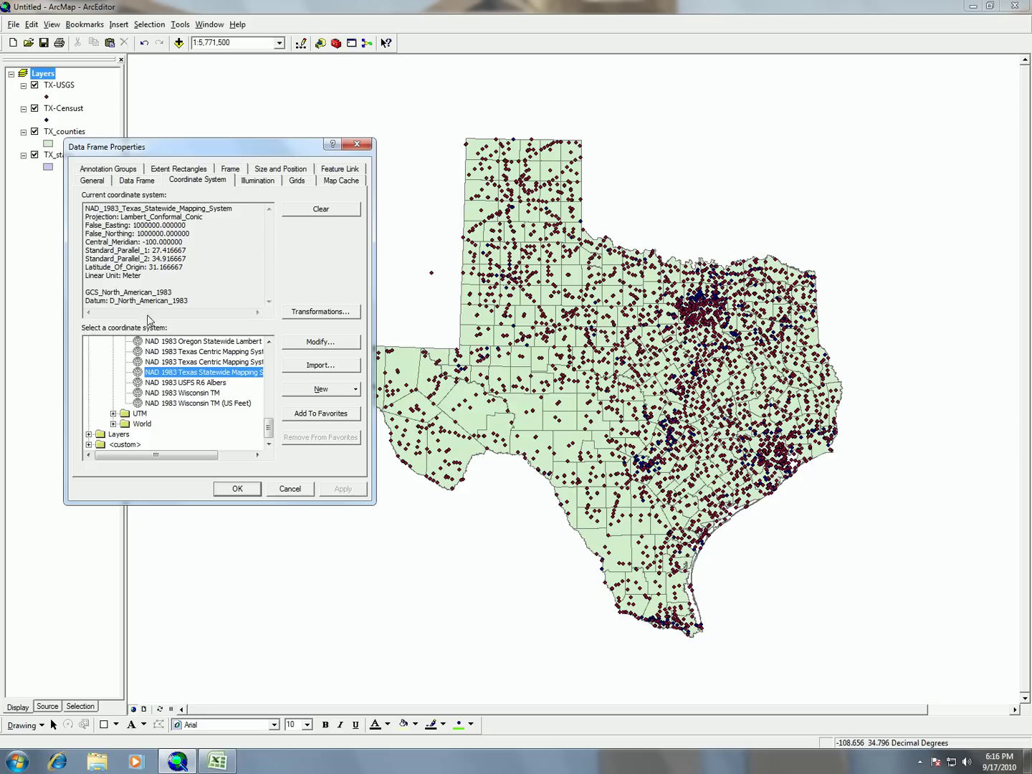
{"action": "left_click", "coordinate": [87, 435]}
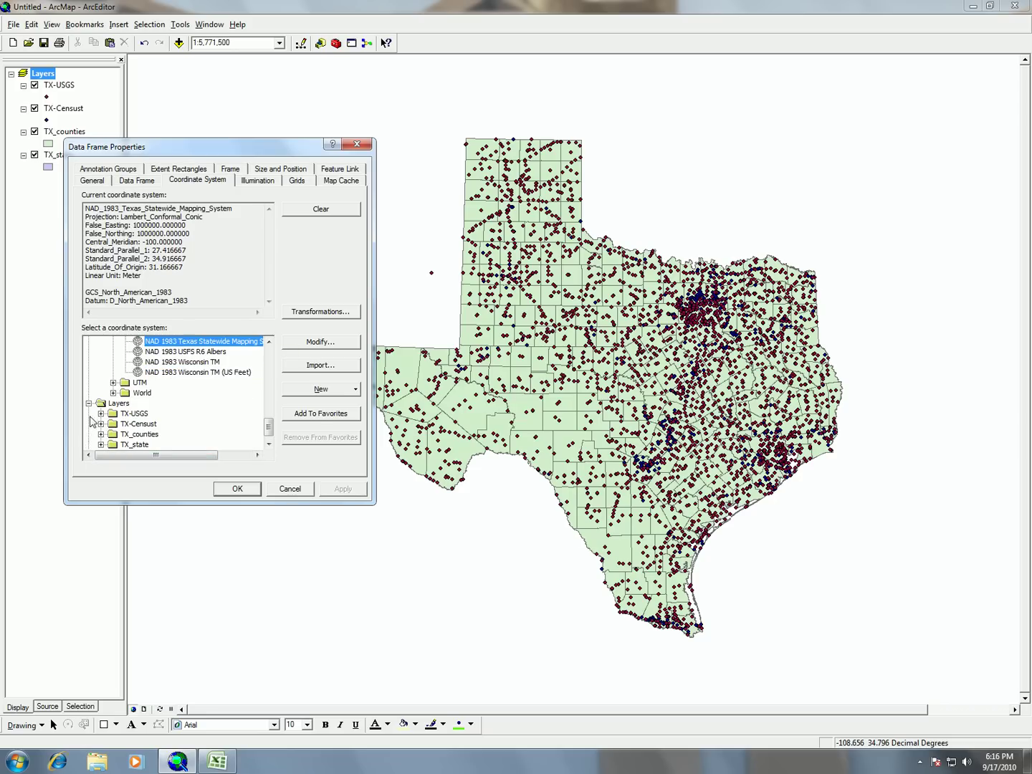
{"action": "left_click", "coordinate": [102, 415]}
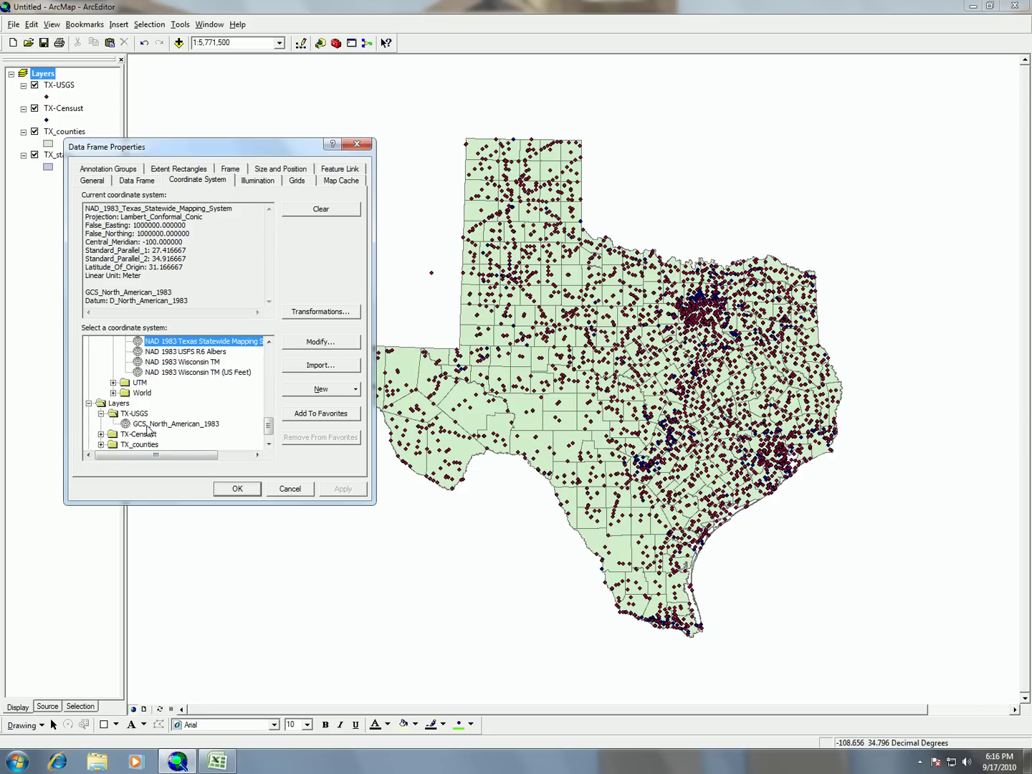
{"action": "left_click", "coordinate": [268, 444]}
{"action": "left_click", "coordinate": [269, 444]}
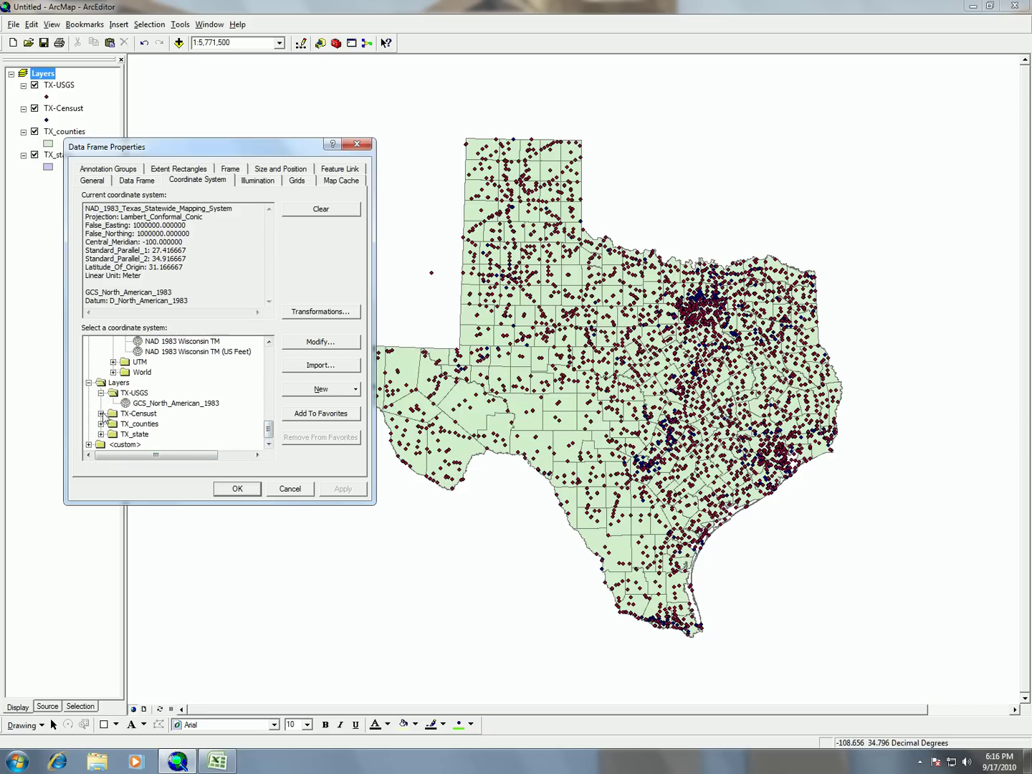
{"action": "left_click", "coordinate": [100, 413]}
{"action": "scroll", "coordinate": [270, 429], "scroll_direction": "down", "scroll_amount": 1}
{"action": "left_click", "coordinate": [100, 423]}
{"action": "scroll", "coordinate": [268, 430], "scroll_direction": "down", "scroll_amount": 1}
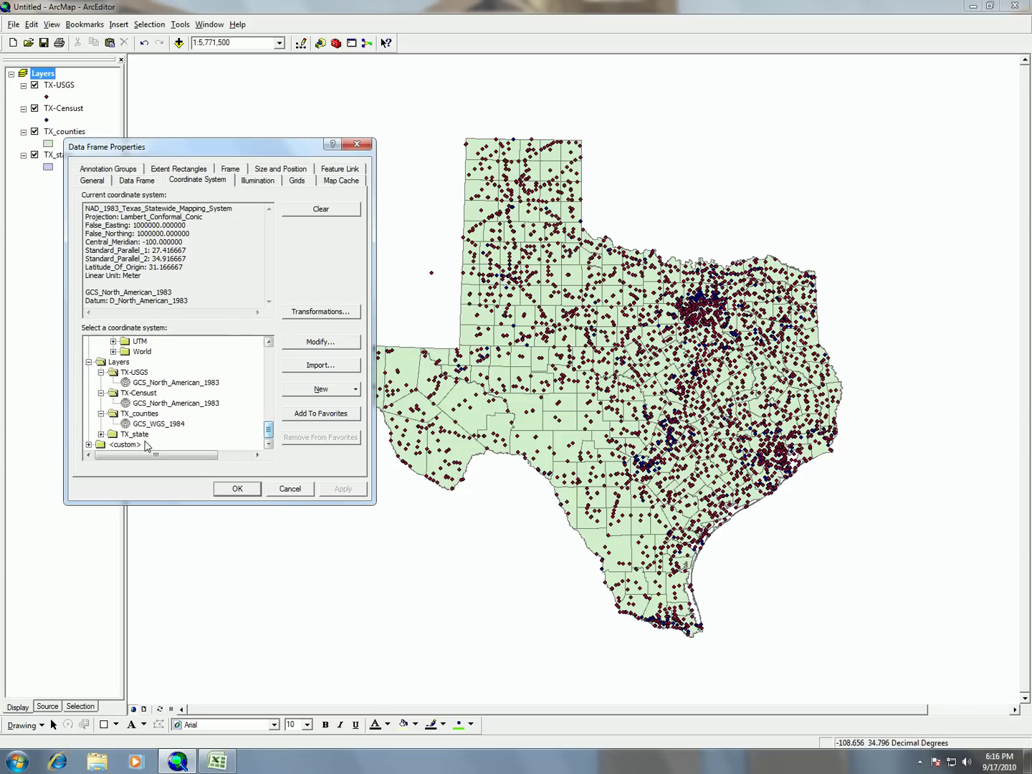
{"action": "left_click", "coordinate": [101, 434]}
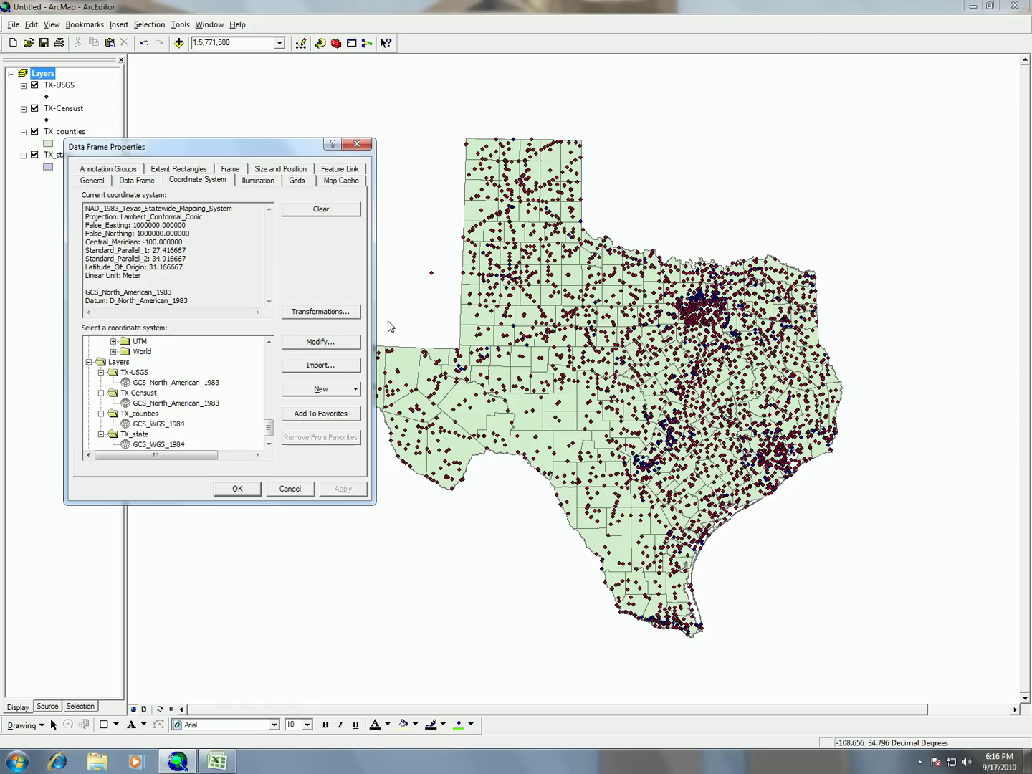
Confirm the data frame's new coordinate system with OK, accepting the datum warning.
{"action": "scroll", "coordinate": [270, 435], "scroll_direction": "down", "scroll_amount": 1}
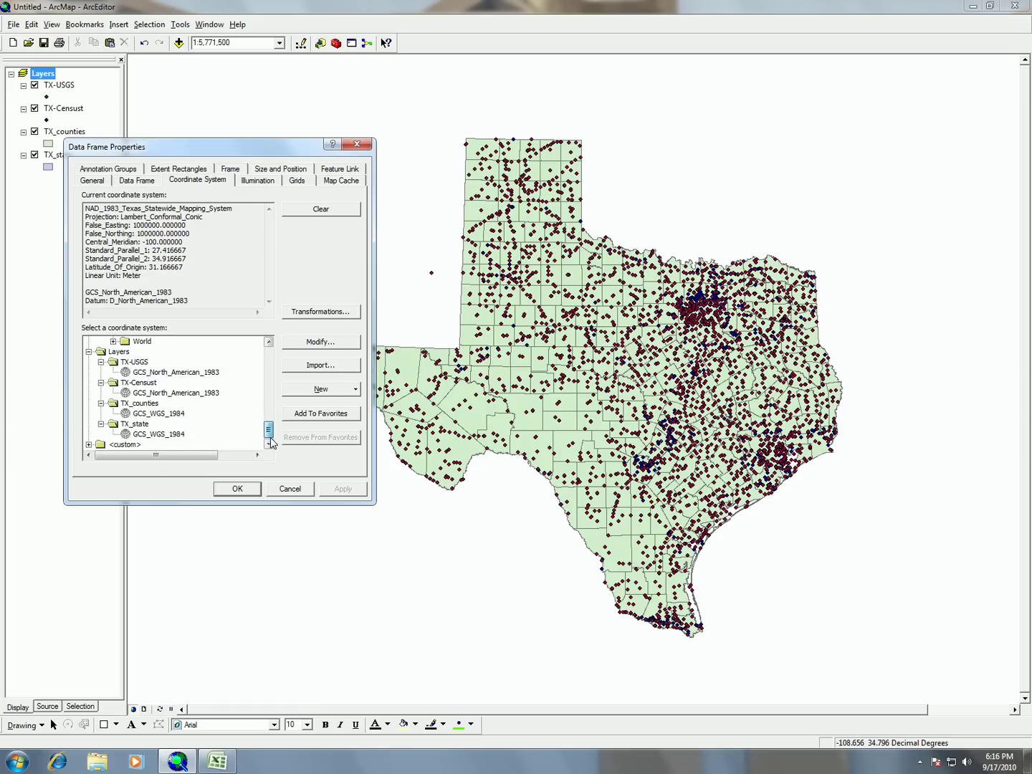
{"action": "left_click", "coordinate": [244, 490]}
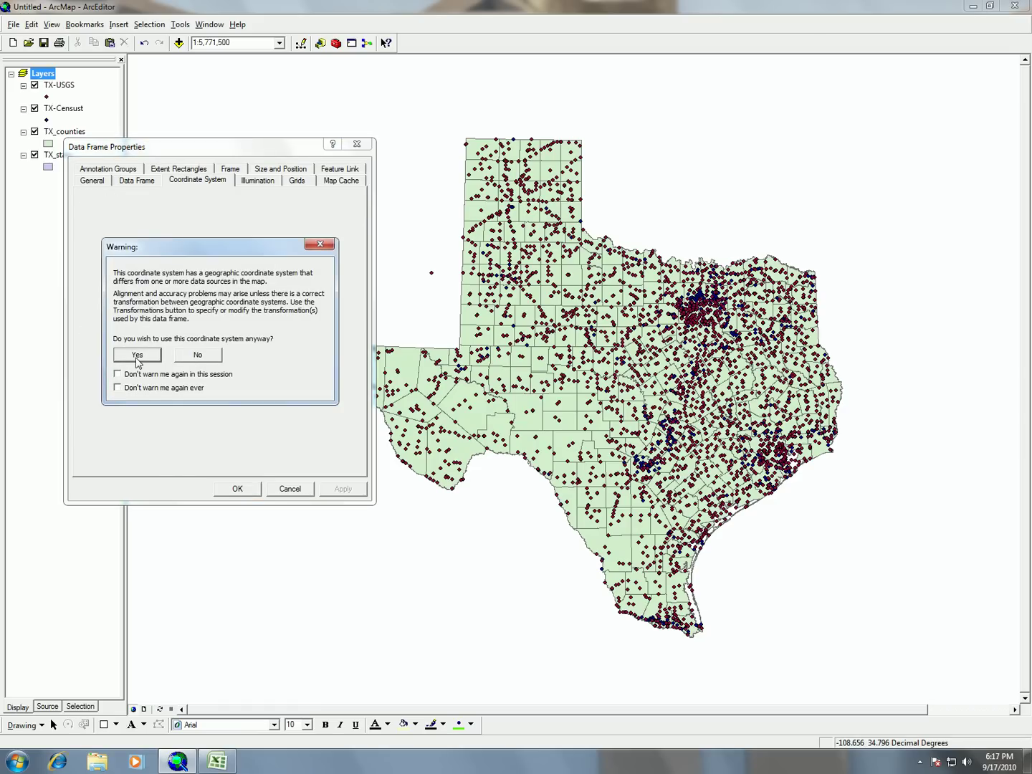
{"action": "left_click", "coordinate": [138, 355]}
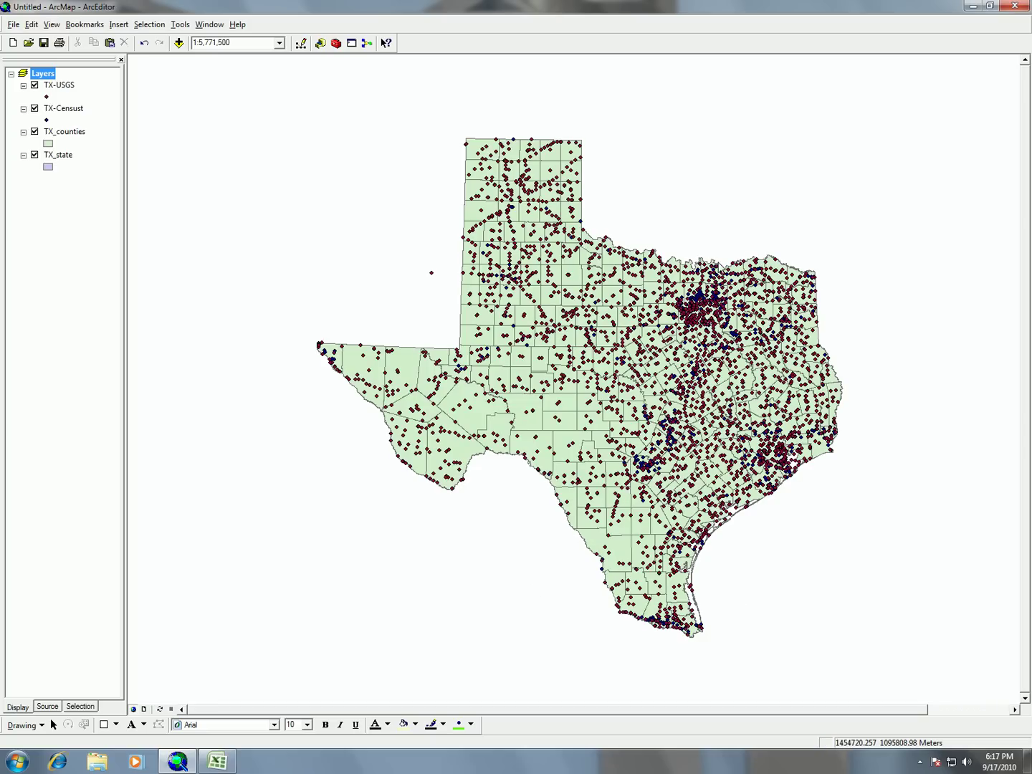